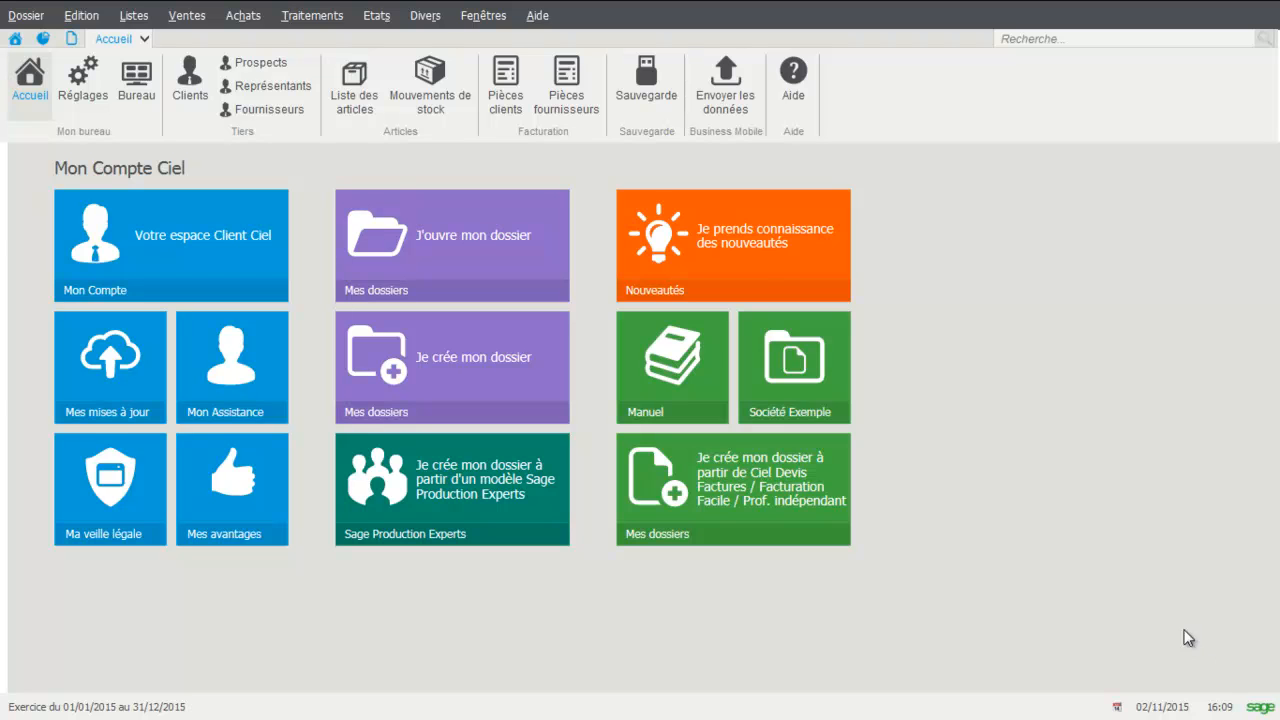
Open the record of the supplier Ciel from the supplier list.
left_click(135, 17)
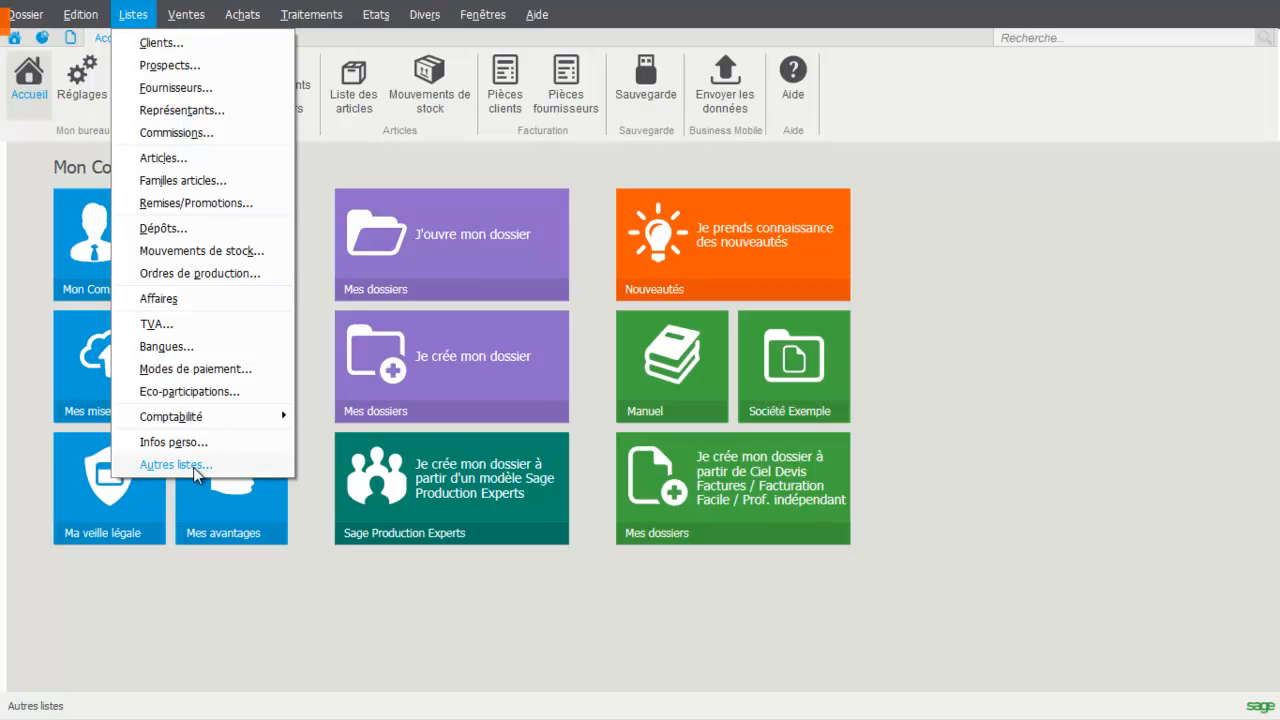
left_click(165, 90)
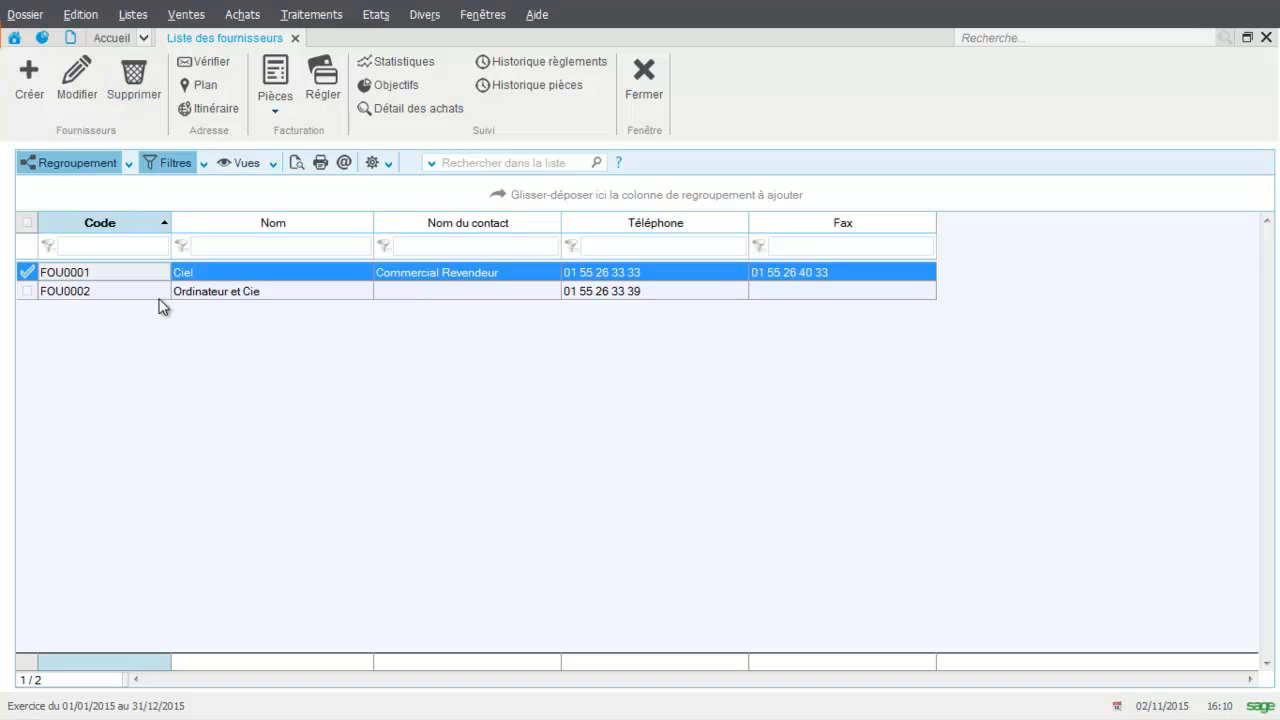
left_click(190, 274)
double_click(191, 275)
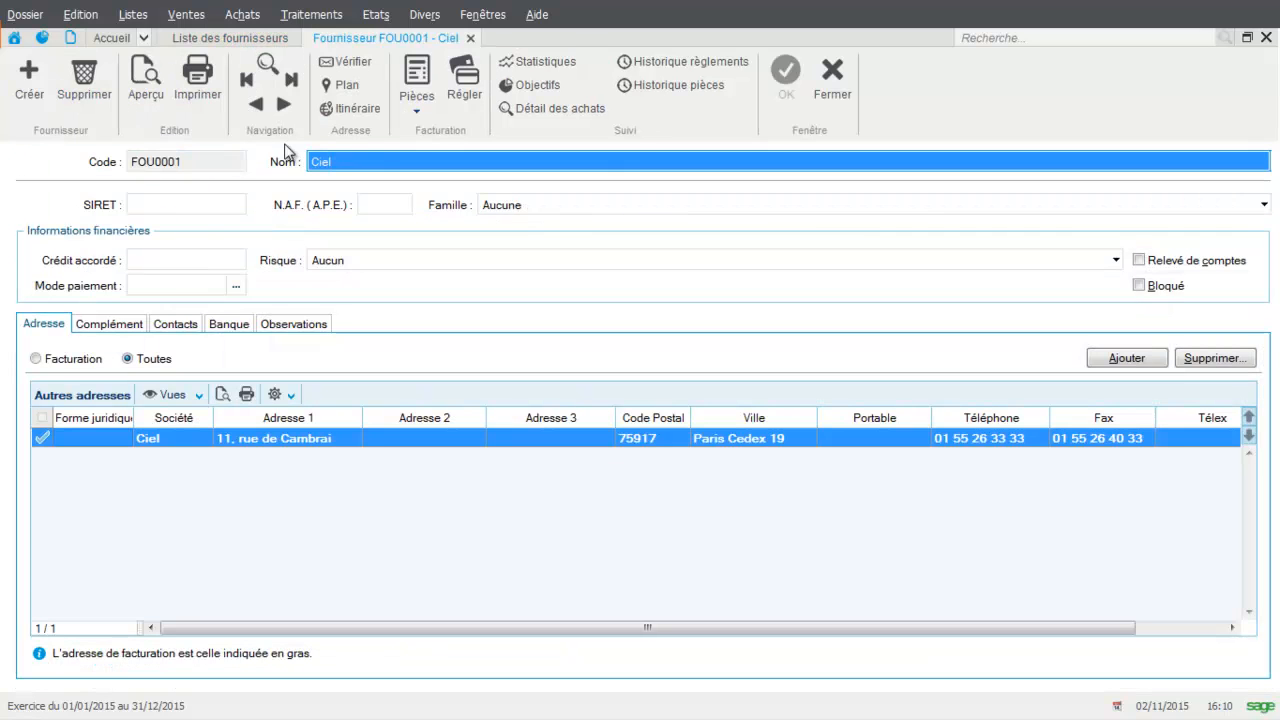
Examine the supplier's SIRET and granted credit fields and the choices offered for Famille and Risque, without changing them.
left_click(165, 203)
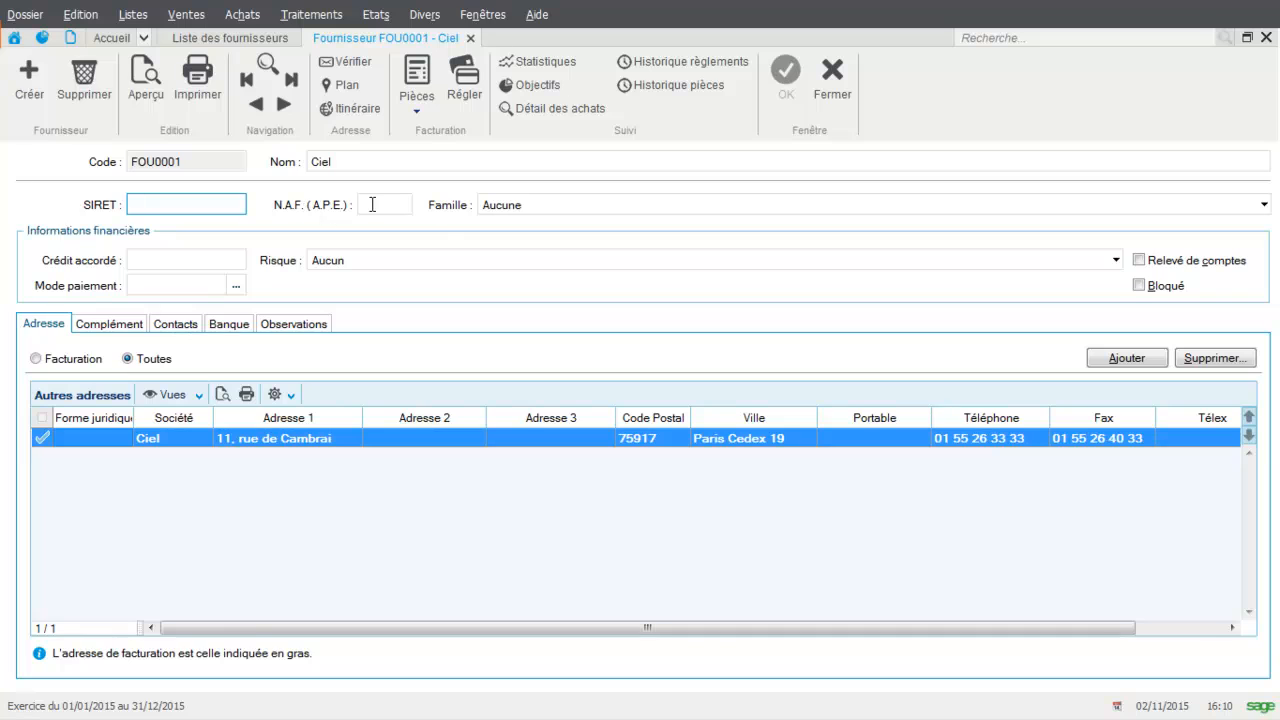
left_click(595, 205)
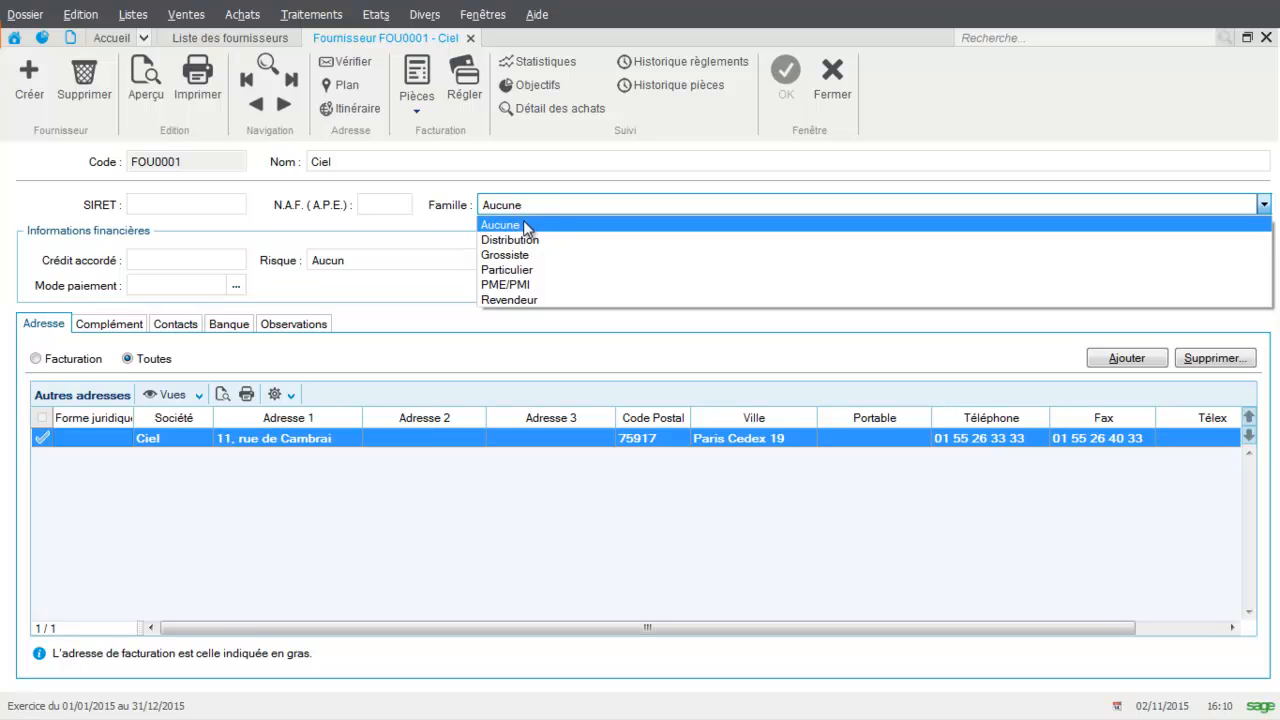
left_click(433, 243)
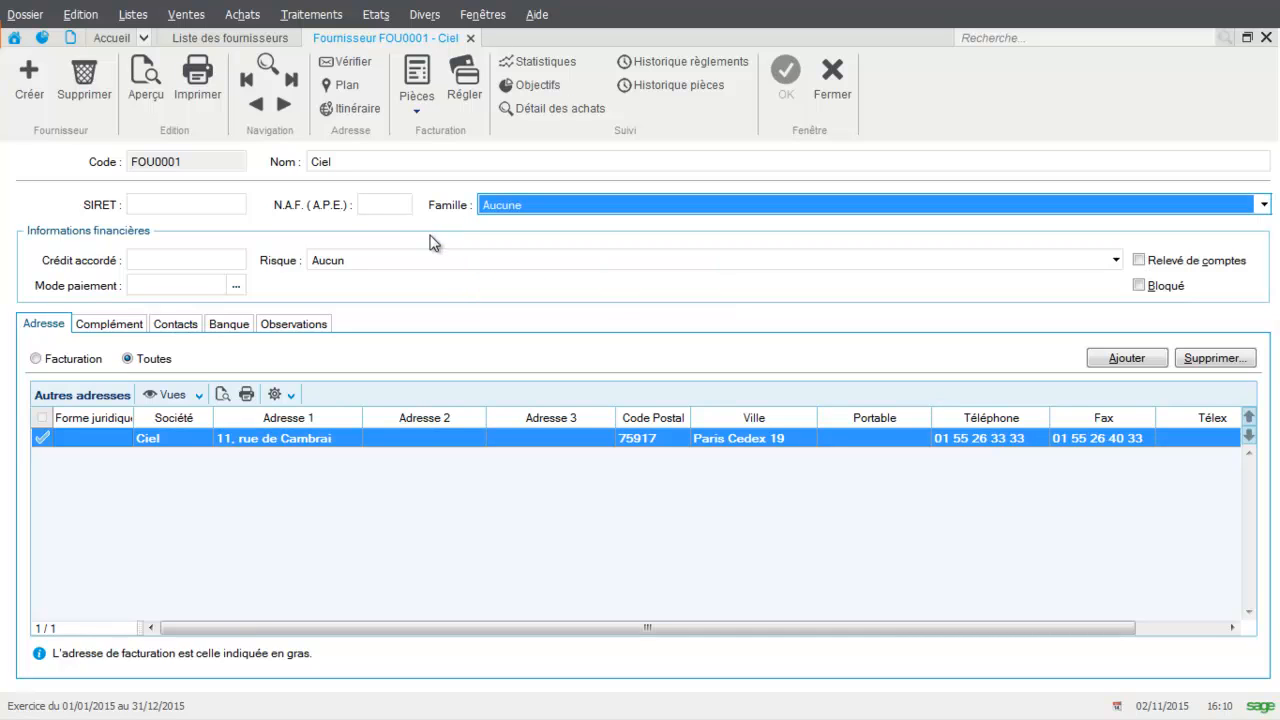
left_click(223, 260)
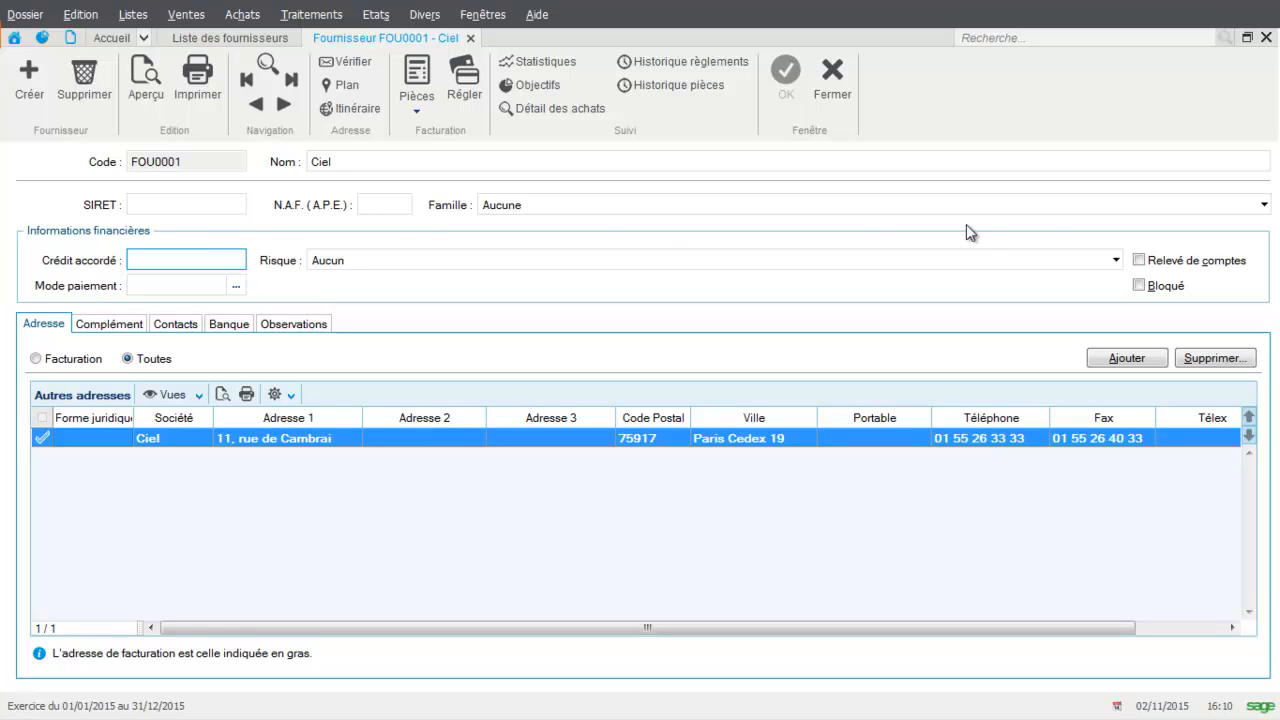
left_click(1116, 260)
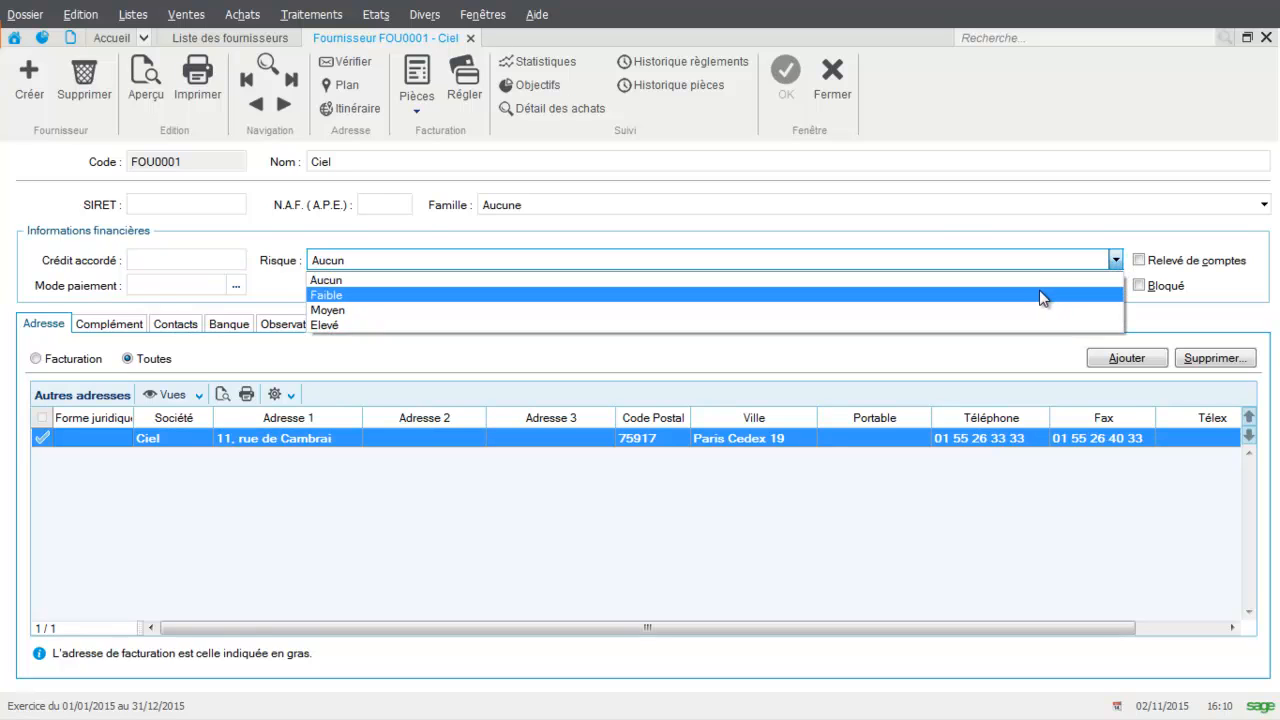
left_click(1188, 230)
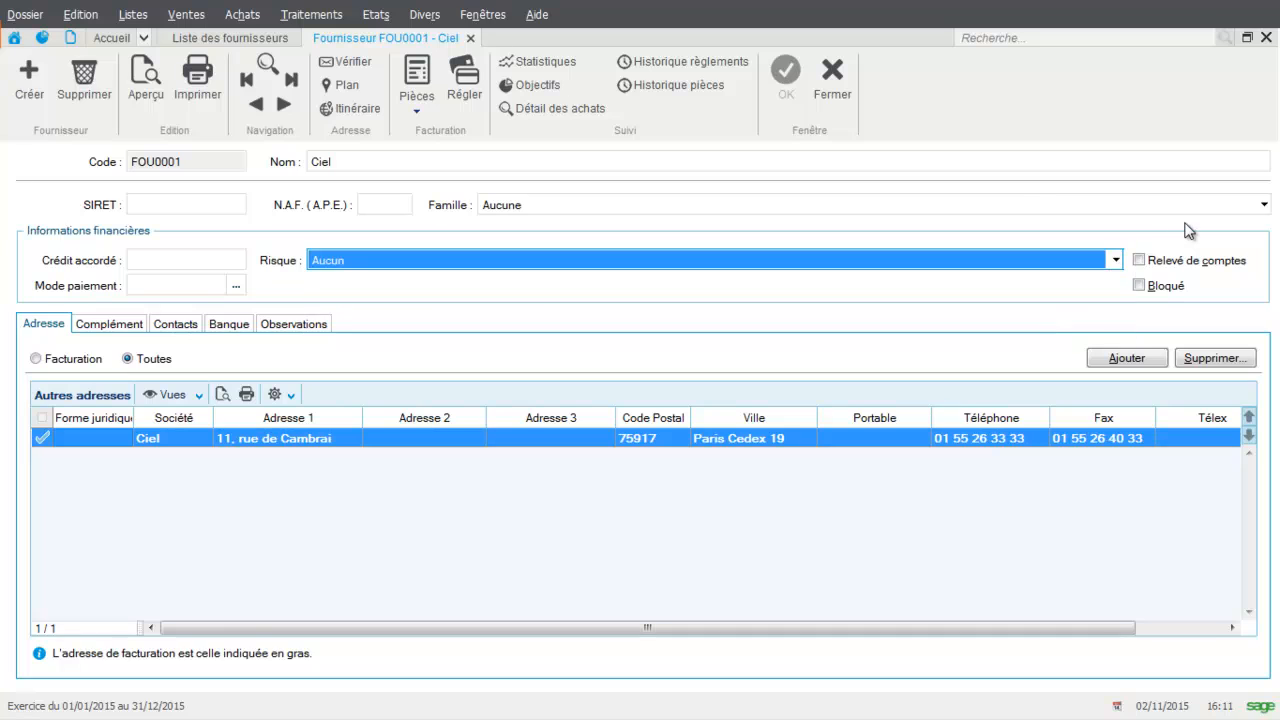
Enable Relevé de comptes for the supplier and set its payment mode to C30FM, Chèque à 30 jours fin de mois.
left_click(1139, 262)
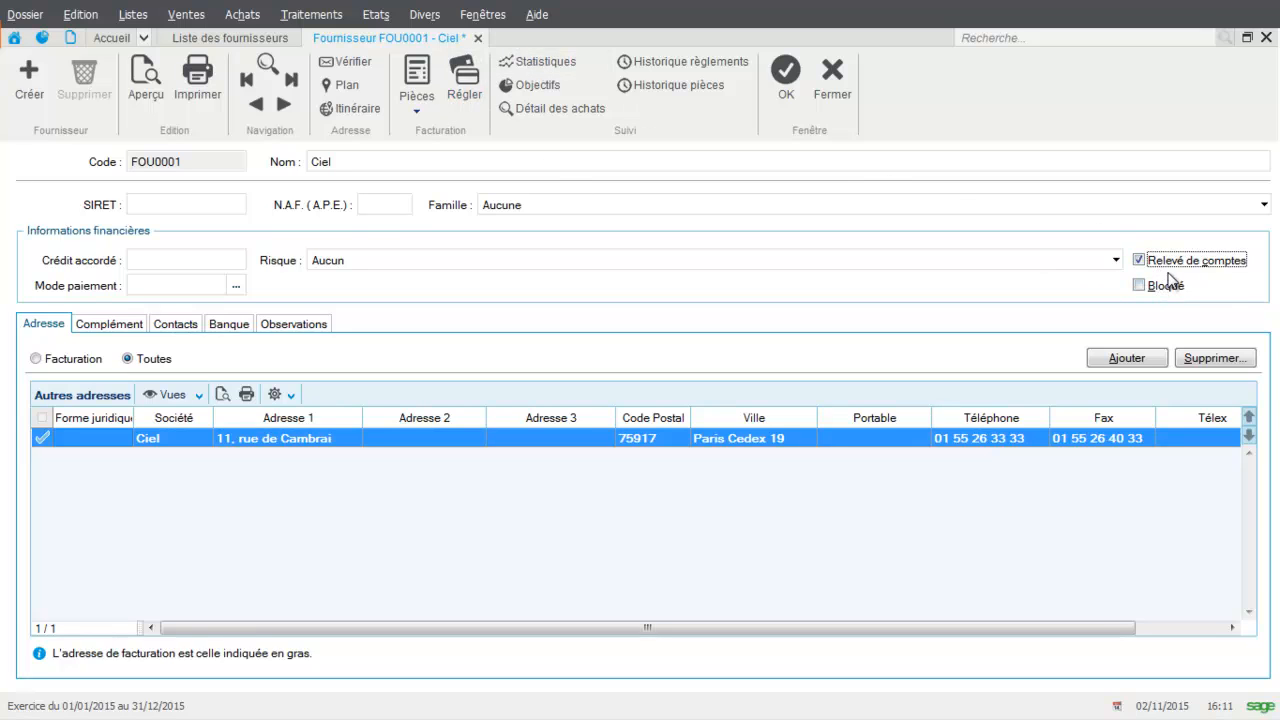
left_click(237, 287)
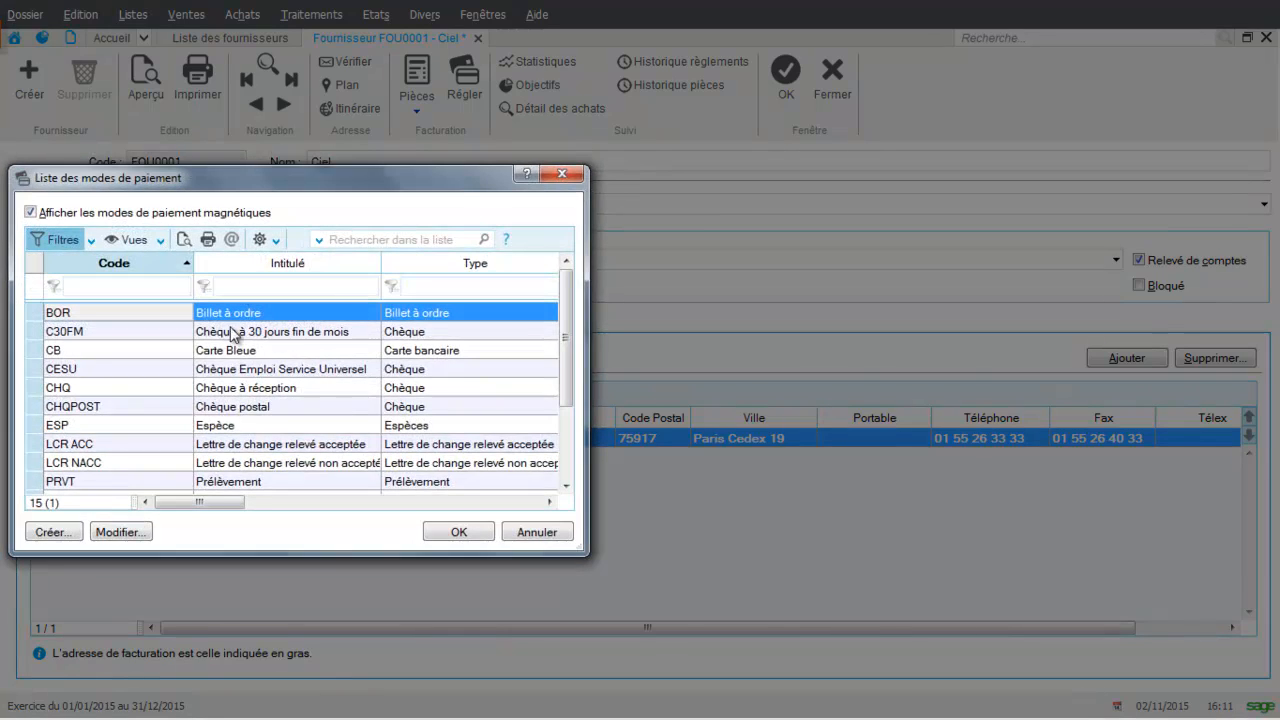
left_click(267, 334)
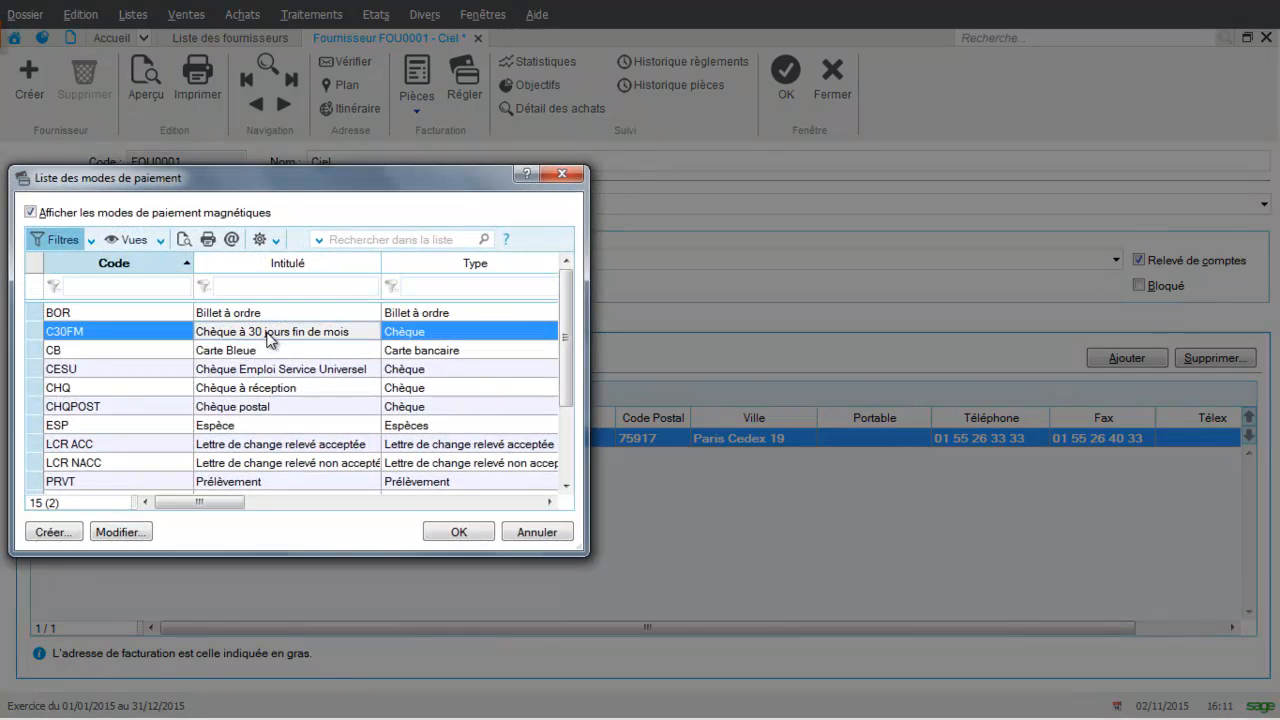
double_click(268, 334)
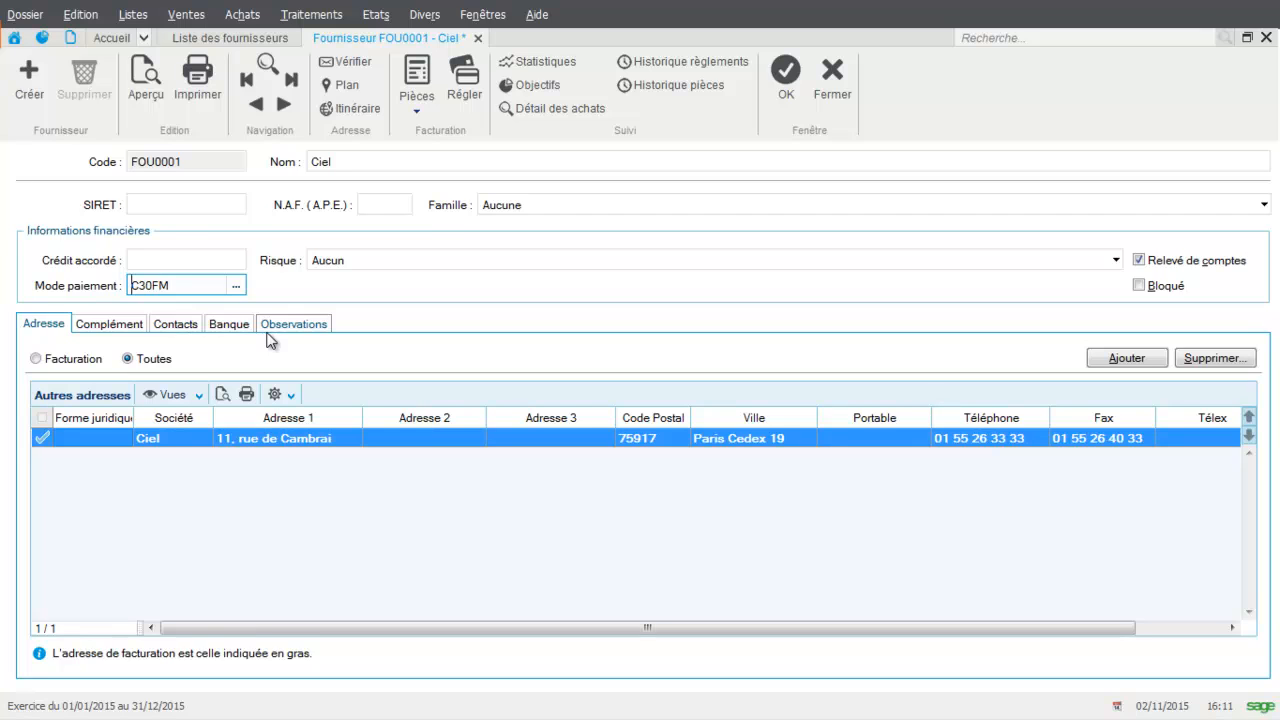
Check the supplier's billing address details and return to the list of all its addresses.
left_click(35, 358)
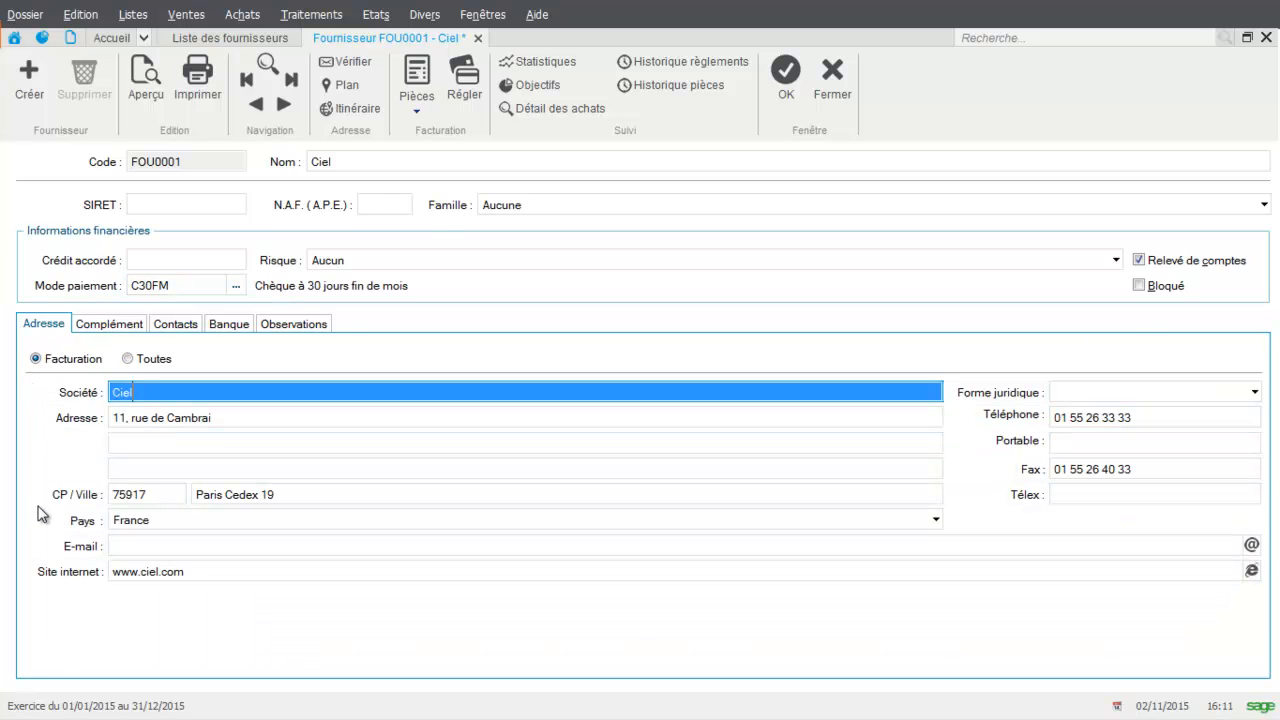
left_click(157, 364)
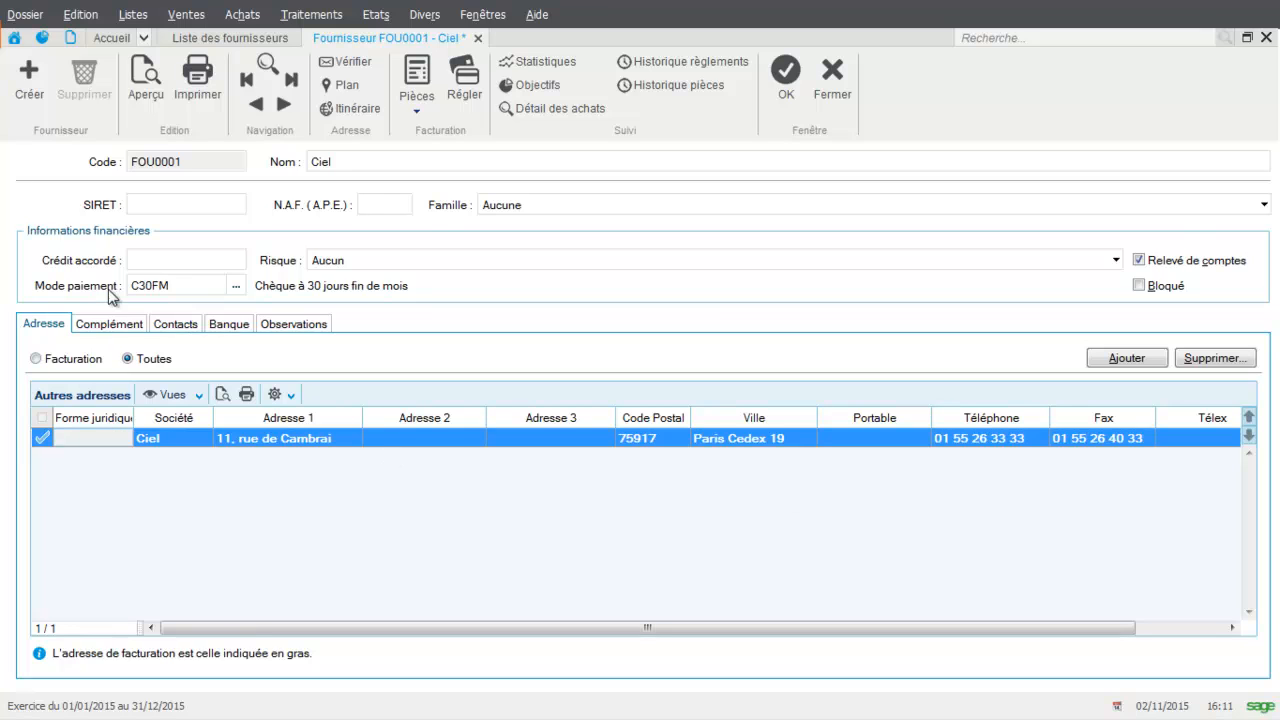
Examine the supplier's supplementary details, including the Mode TVA choices, discount rate and list of affairs, keeping the VAT mode Local.
left_click(109, 326)
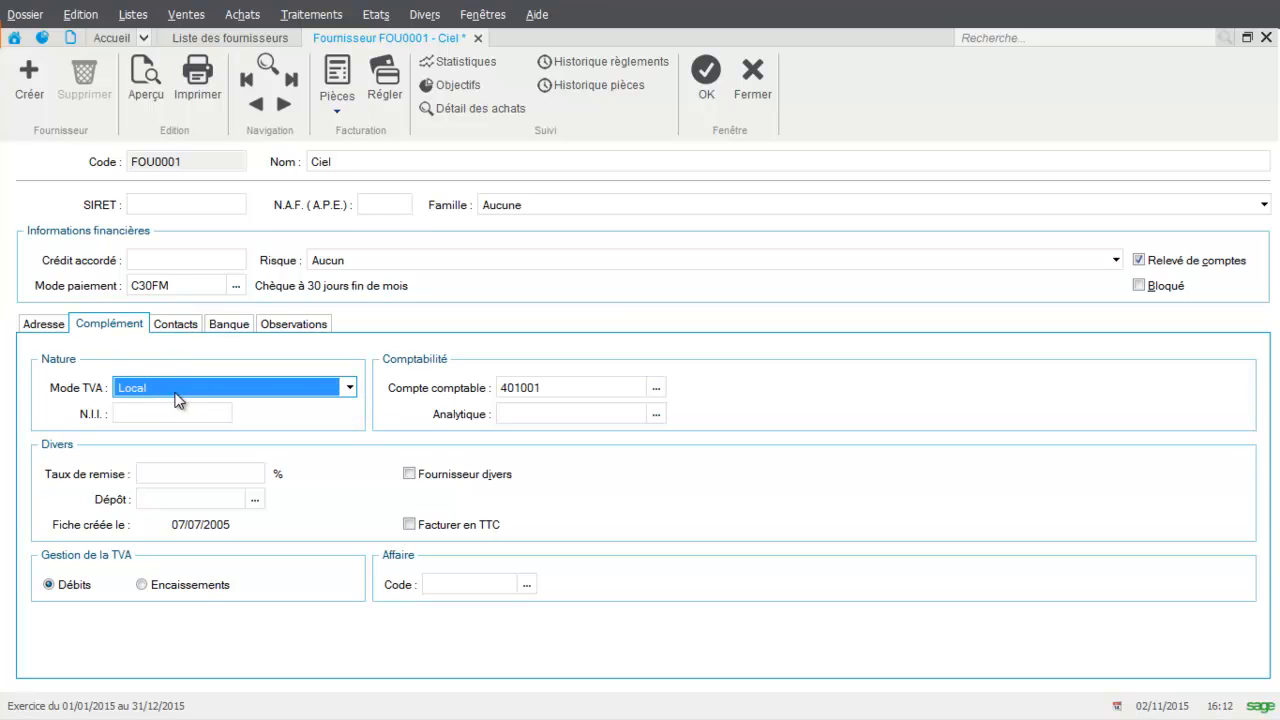
left_click(350, 388)
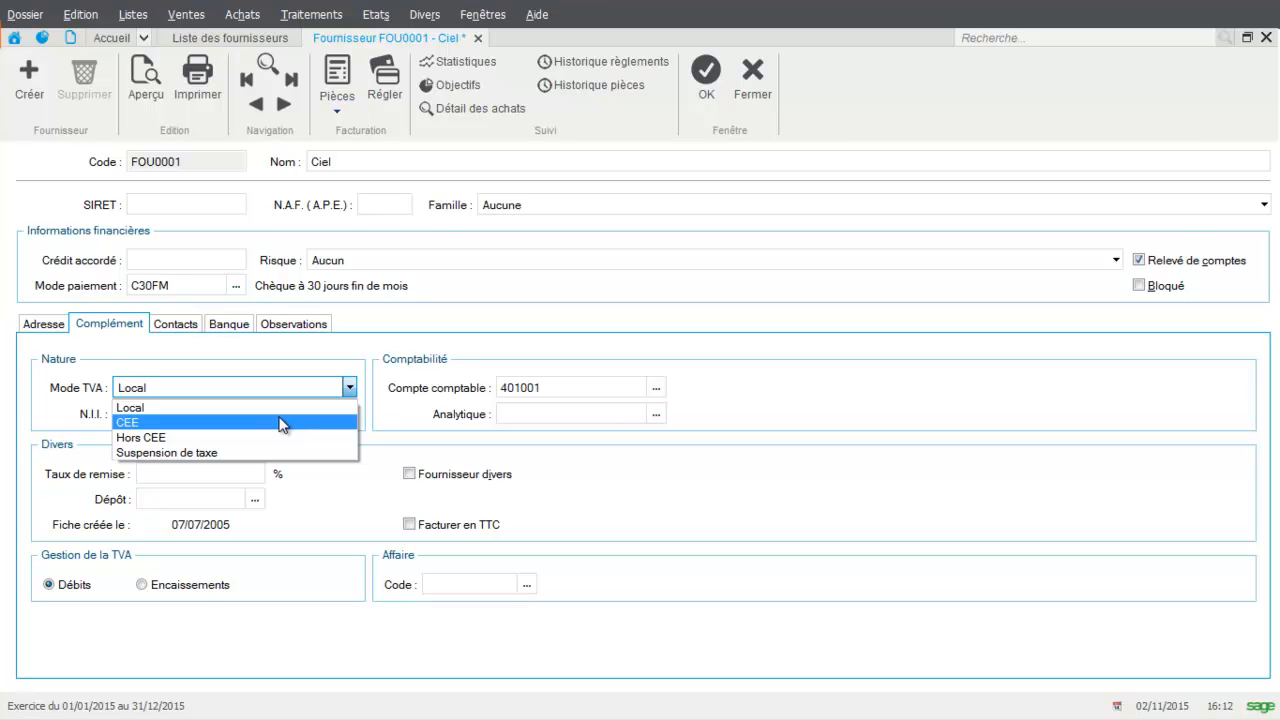
left_click(285, 407)
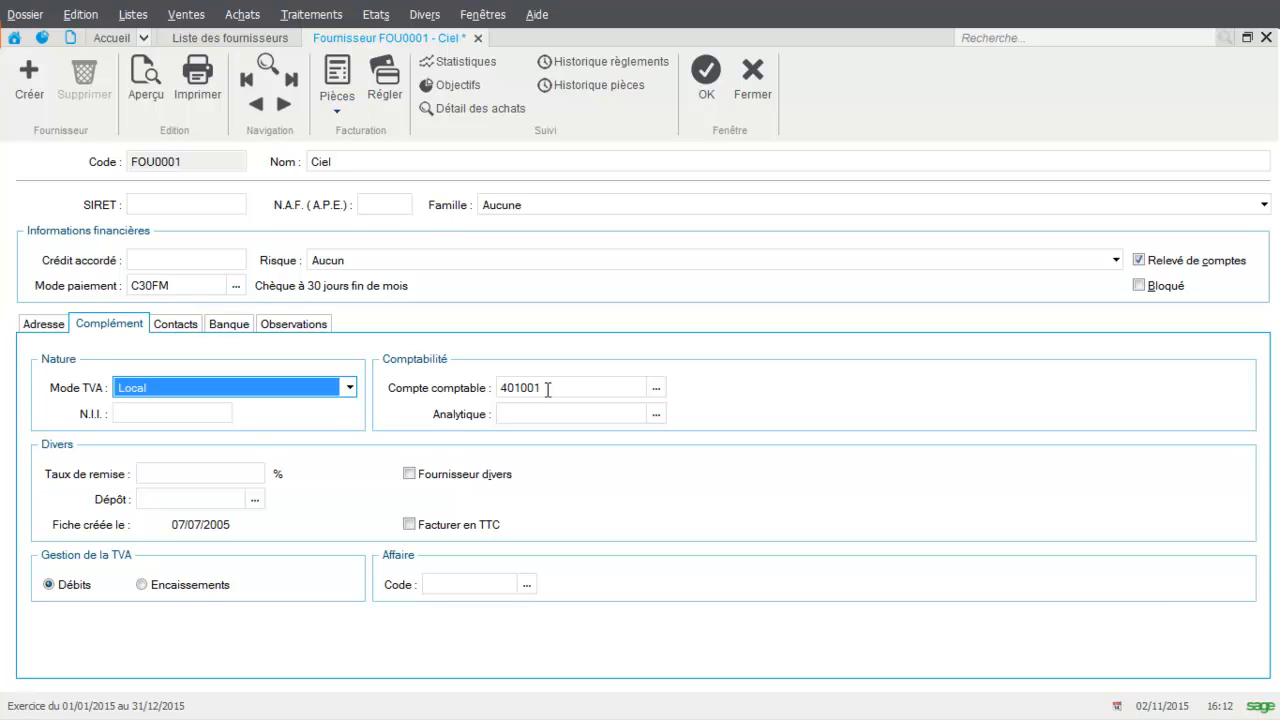
left_click(205, 479)
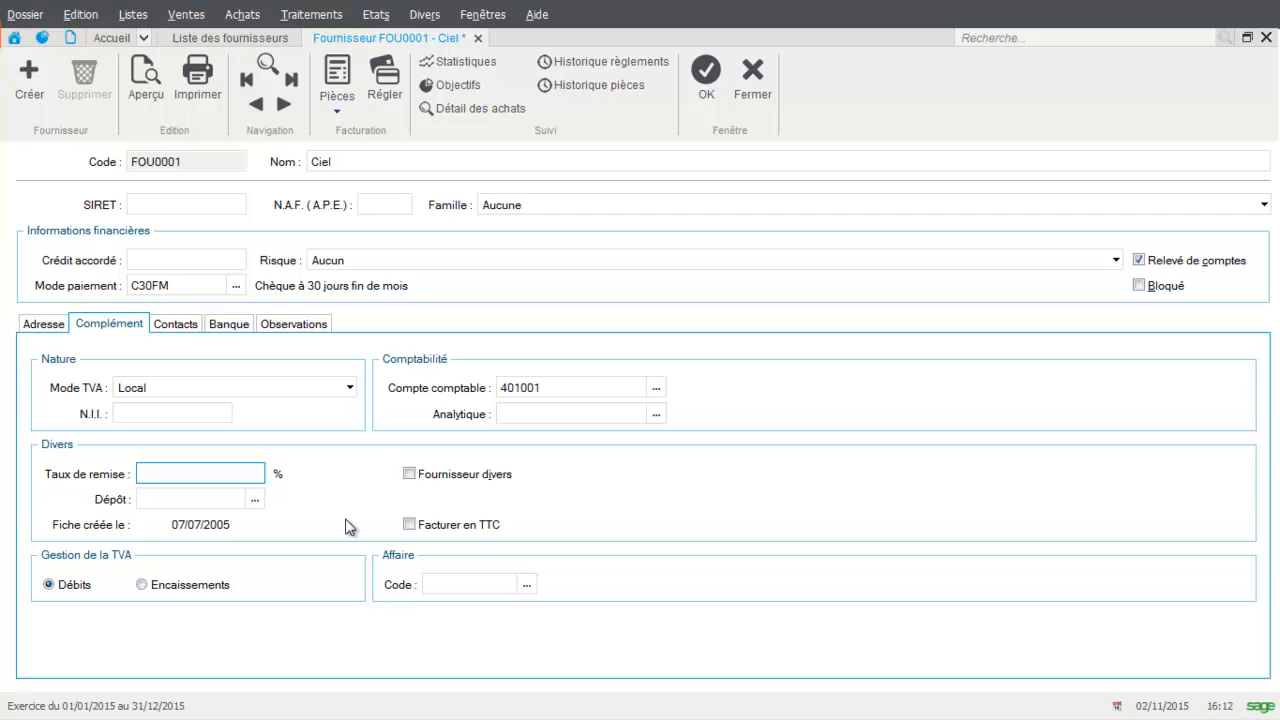
left_click(526, 585)
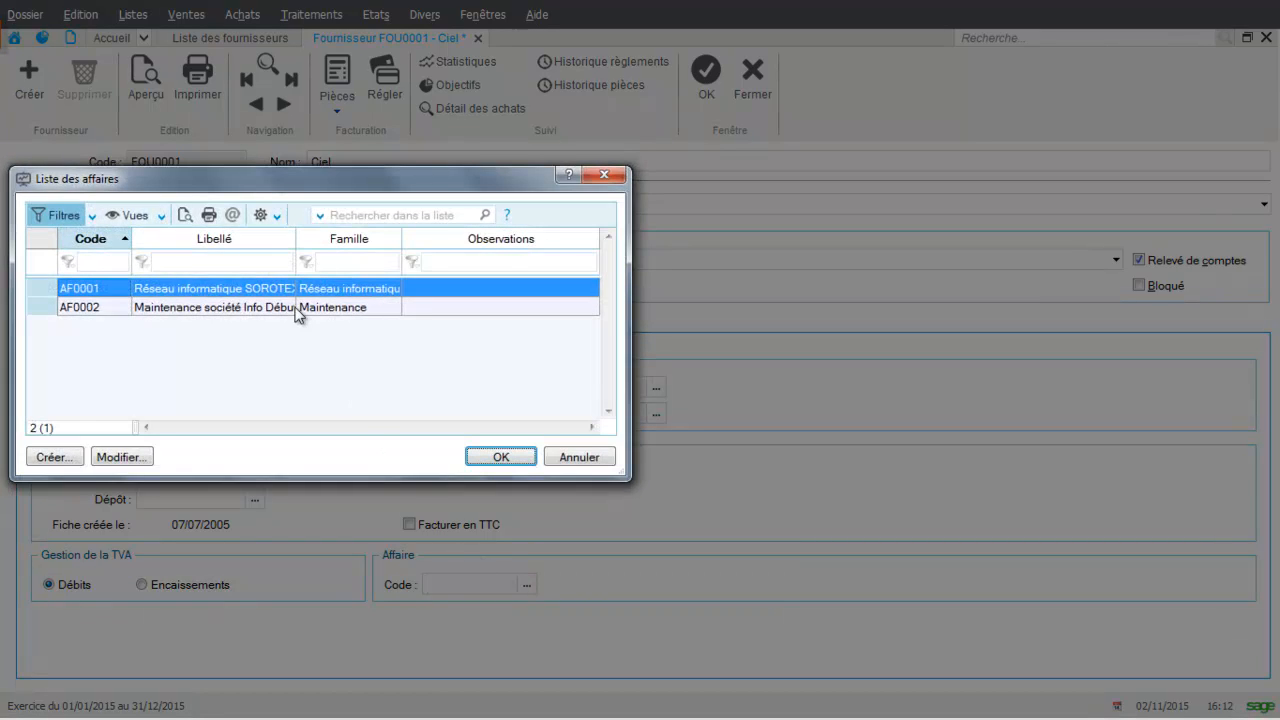
left_click(605, 459)
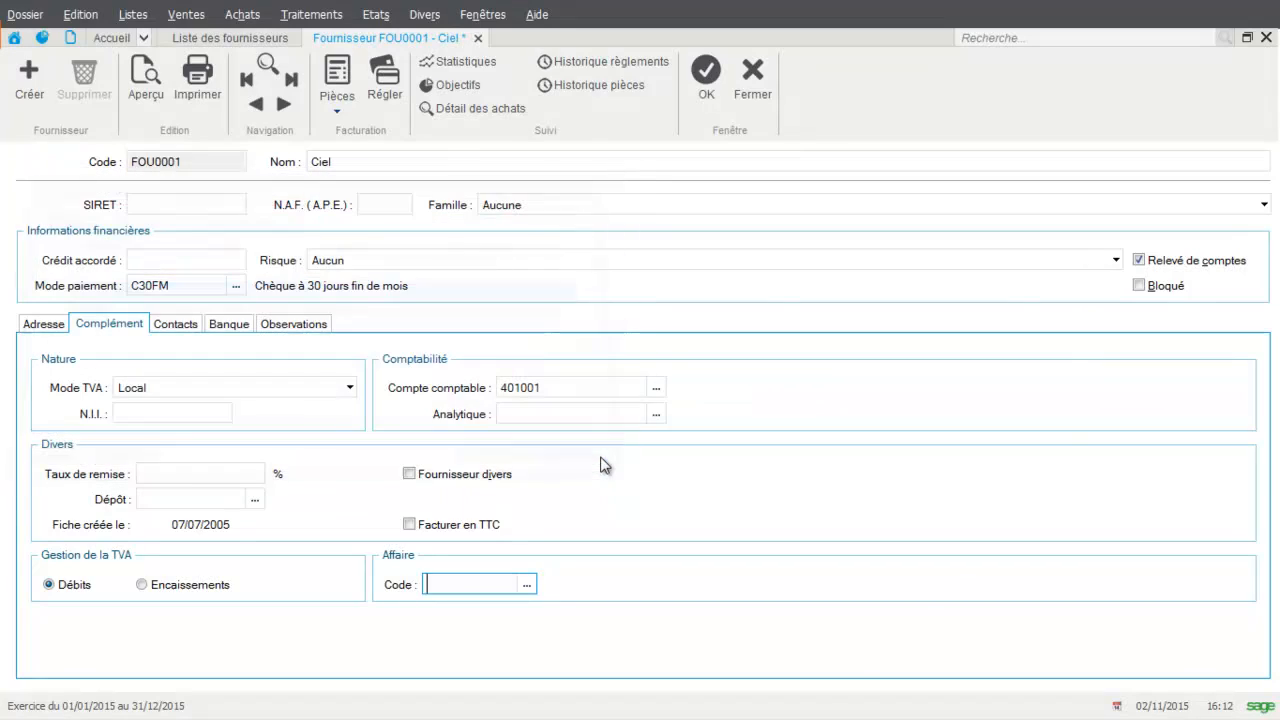
Look through the supplier's contacts, bank details and observations, and return to its addresses.
left_click(173, 325)
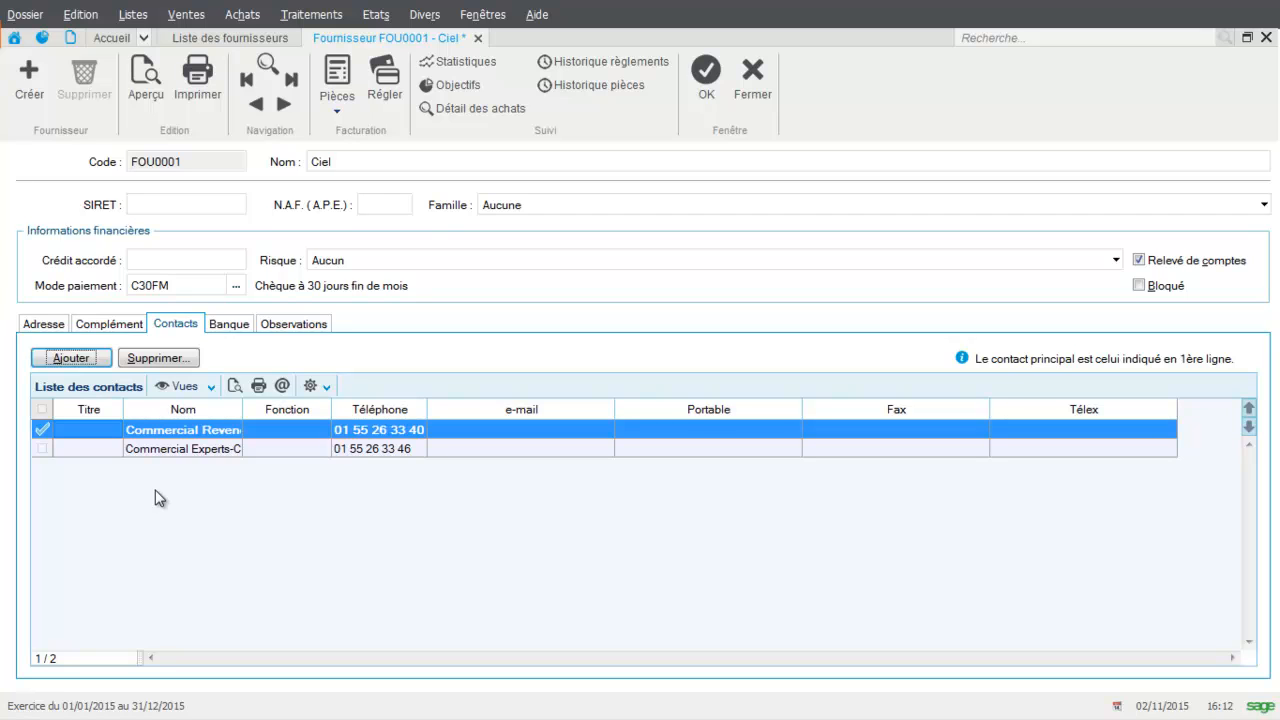
left_click(228, 323)
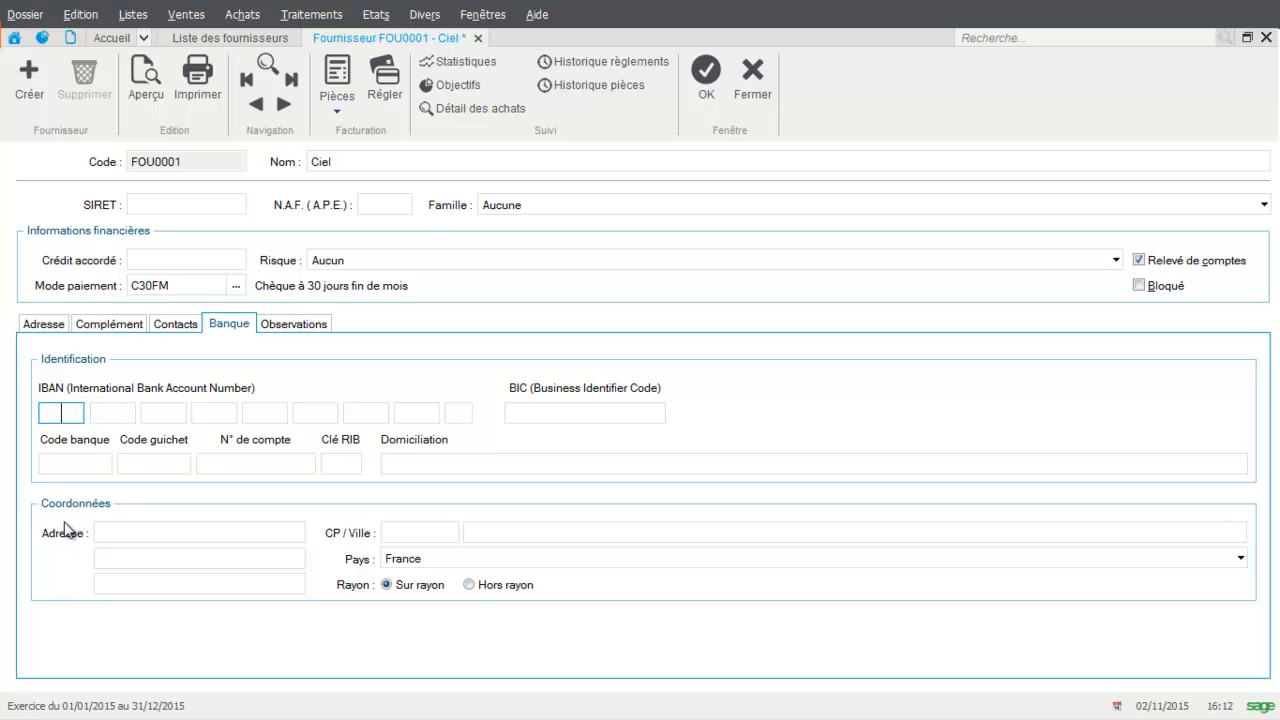
left_click(308, 334)
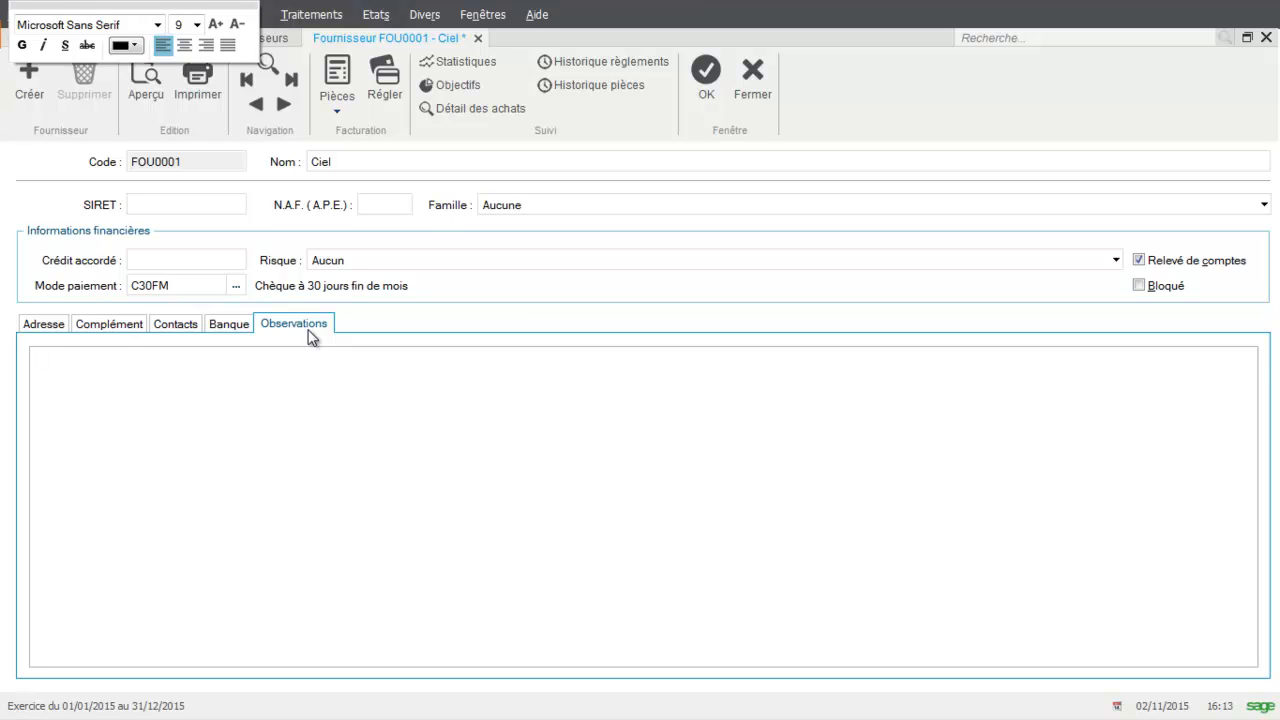
left_click(28, 327)
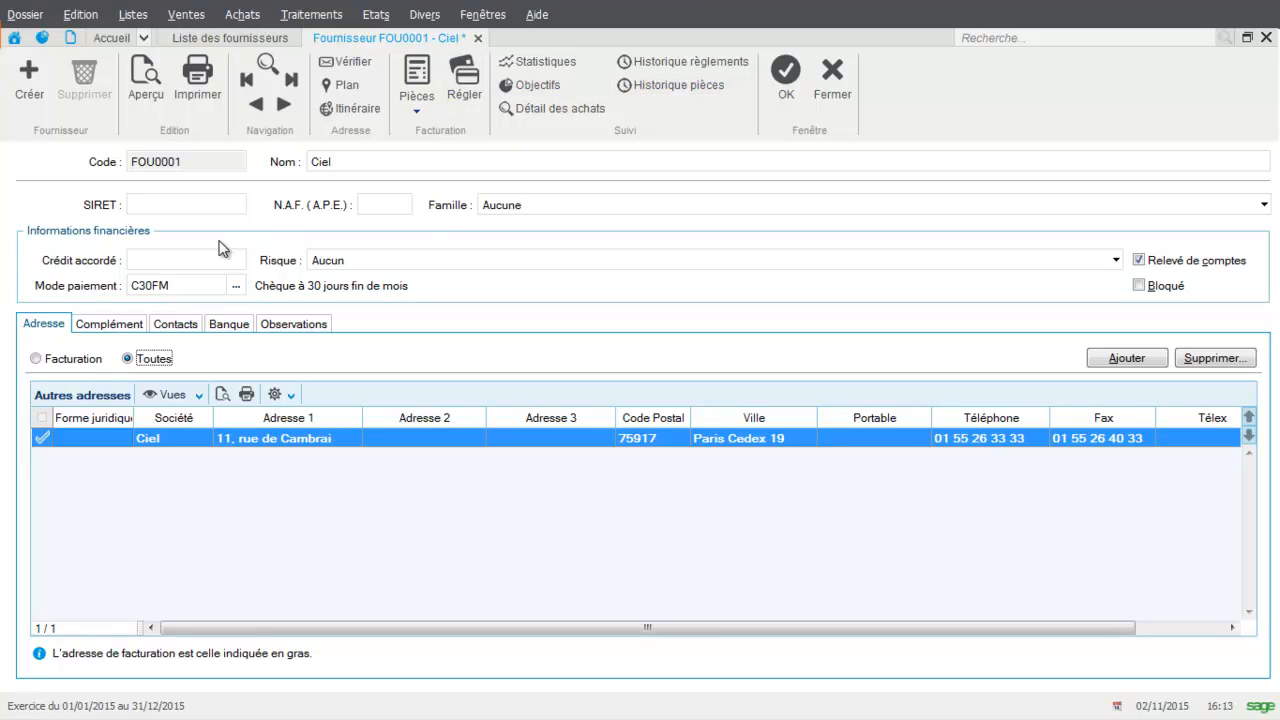
Save the supplier's changes while opening its payment history, and return to the supplier record.
left_click(667, 67)
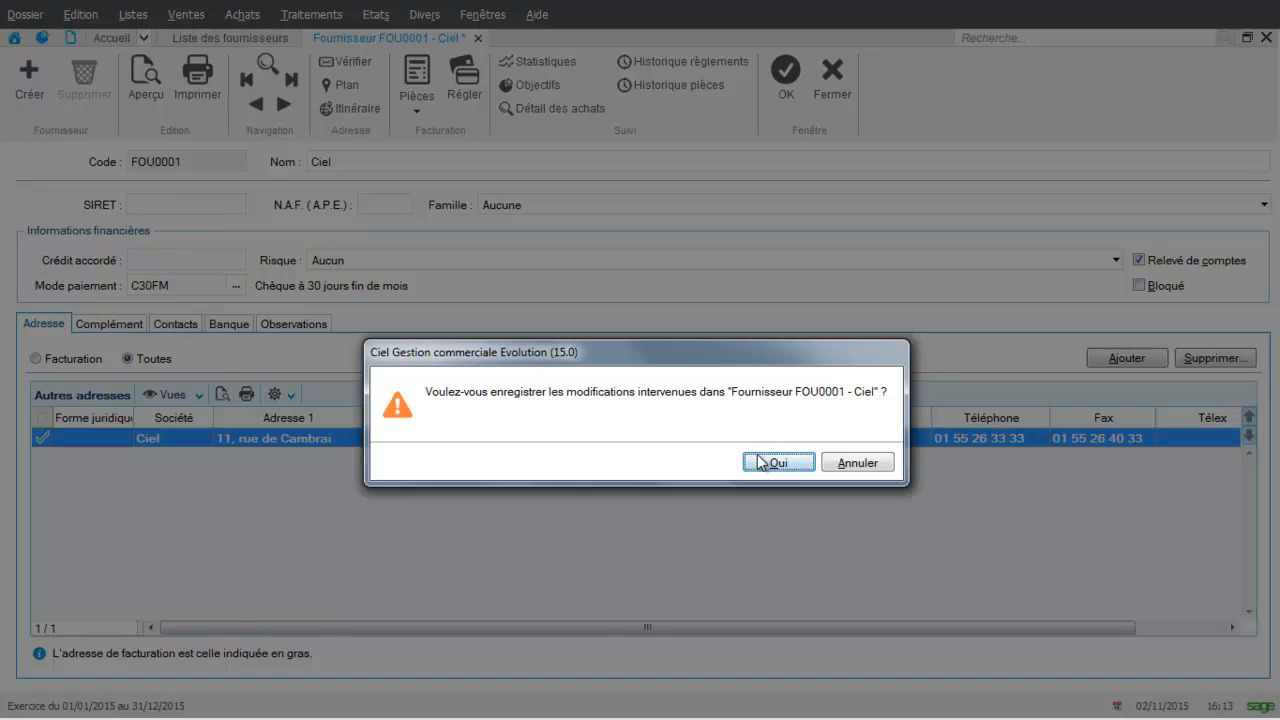
left_click(758, 458)
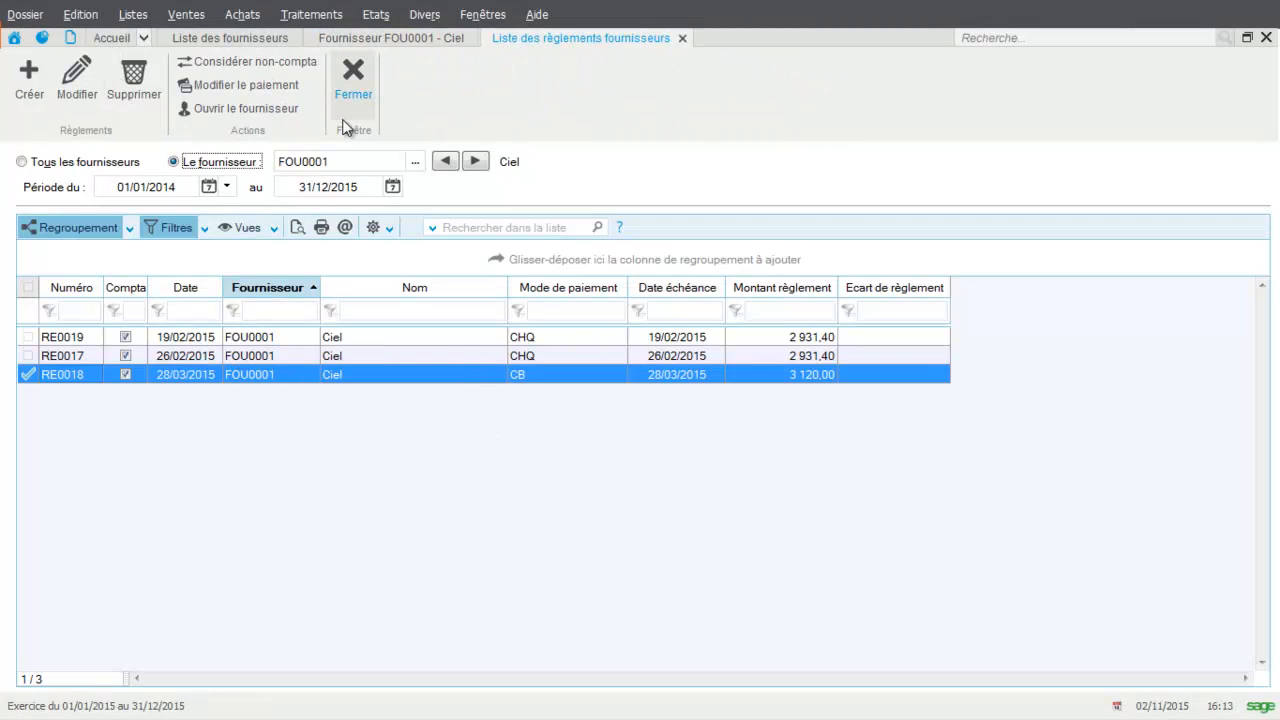
left_click(355, 82)
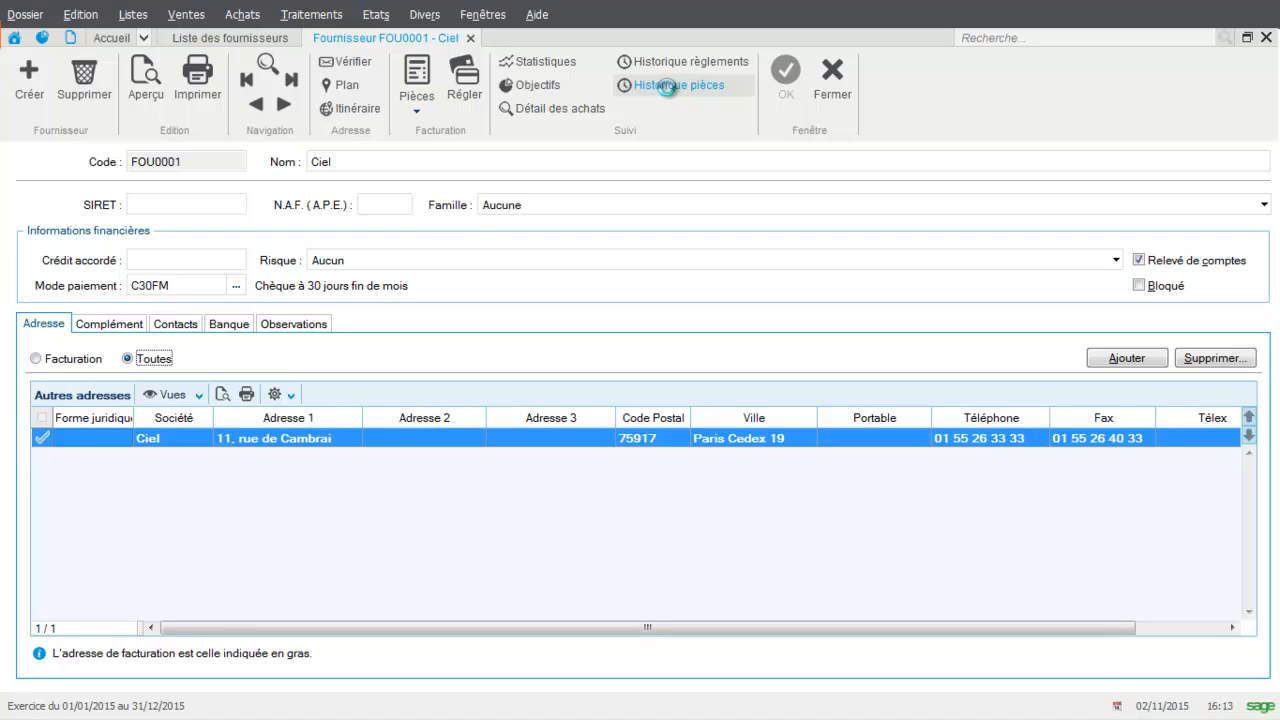
Review the supplier's document history by orders, goods receipts, deposit invoices and invoices, and return to the supplier record.
left_click(667, 85)
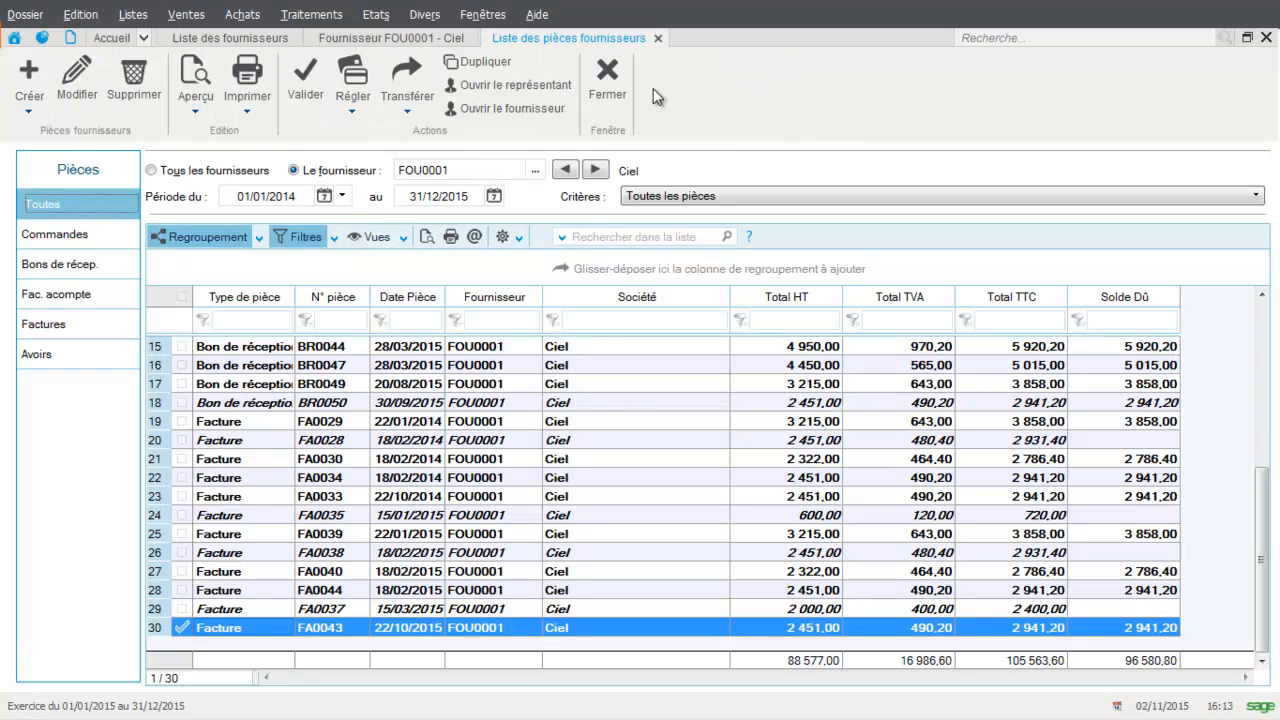
left_click(58, 238)
left_click(57, 266)
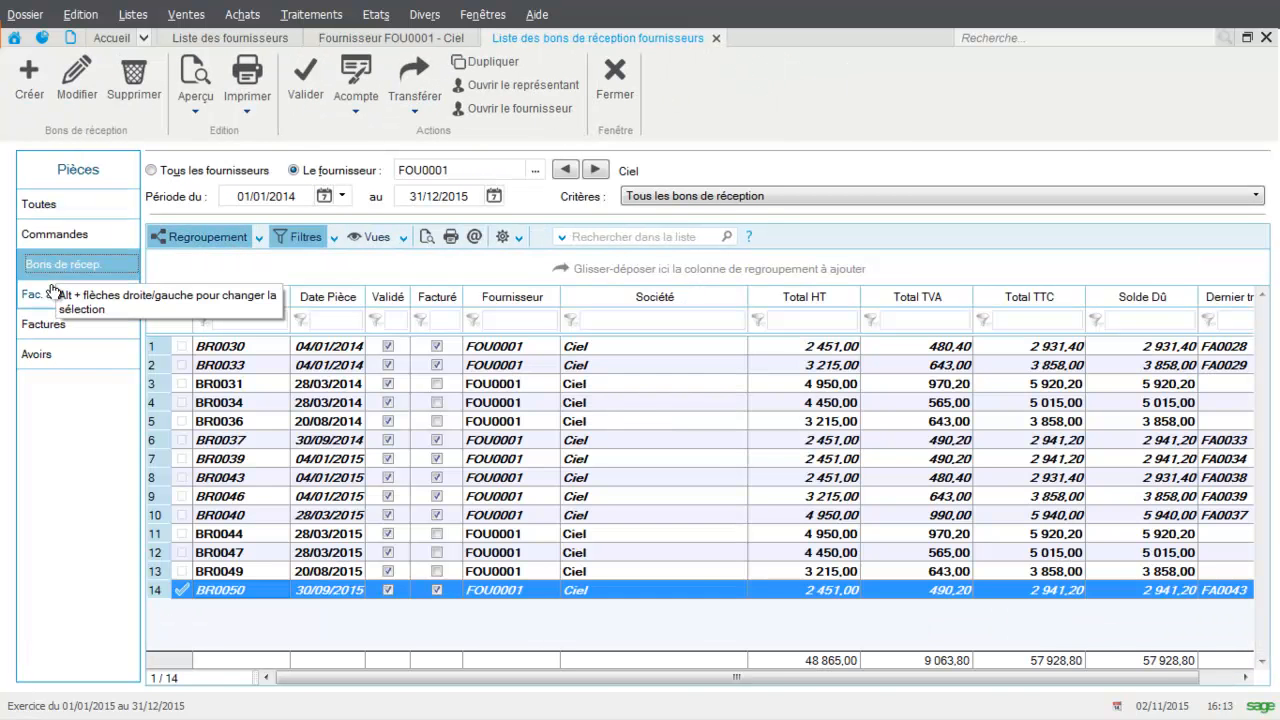
left_click(46, 298)
left_click(40, 328)
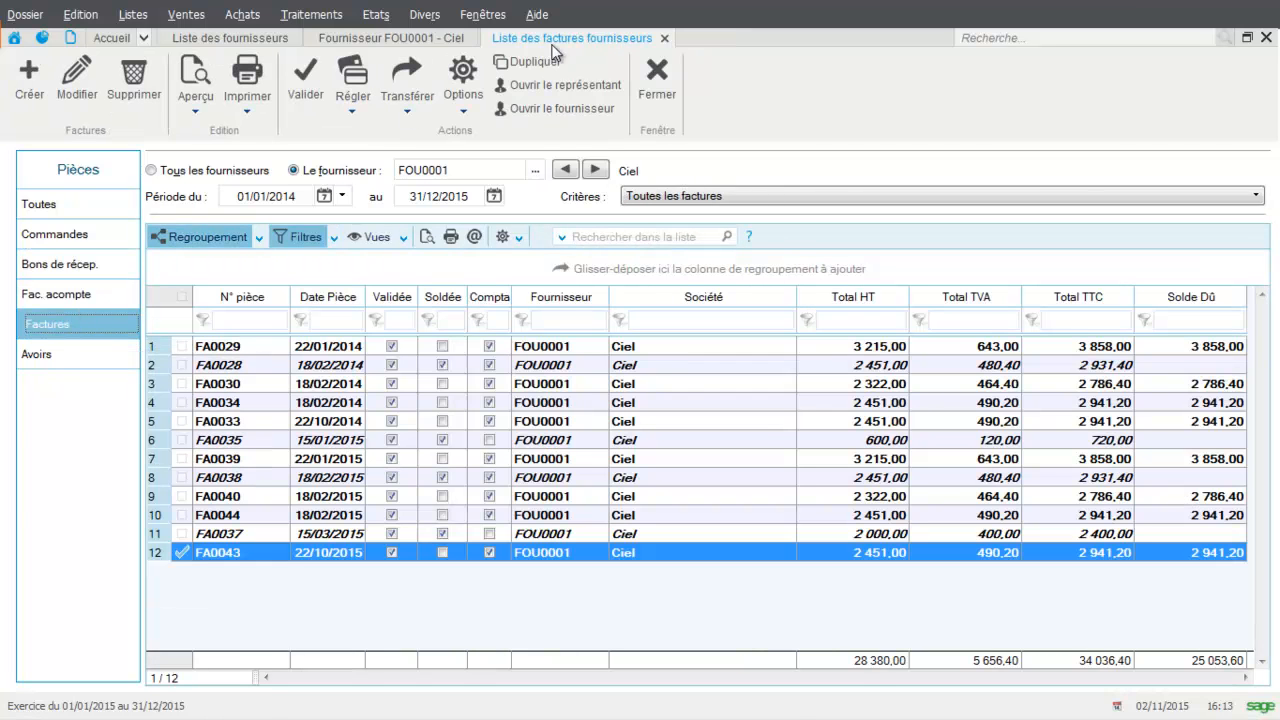
left_click(658, 80)
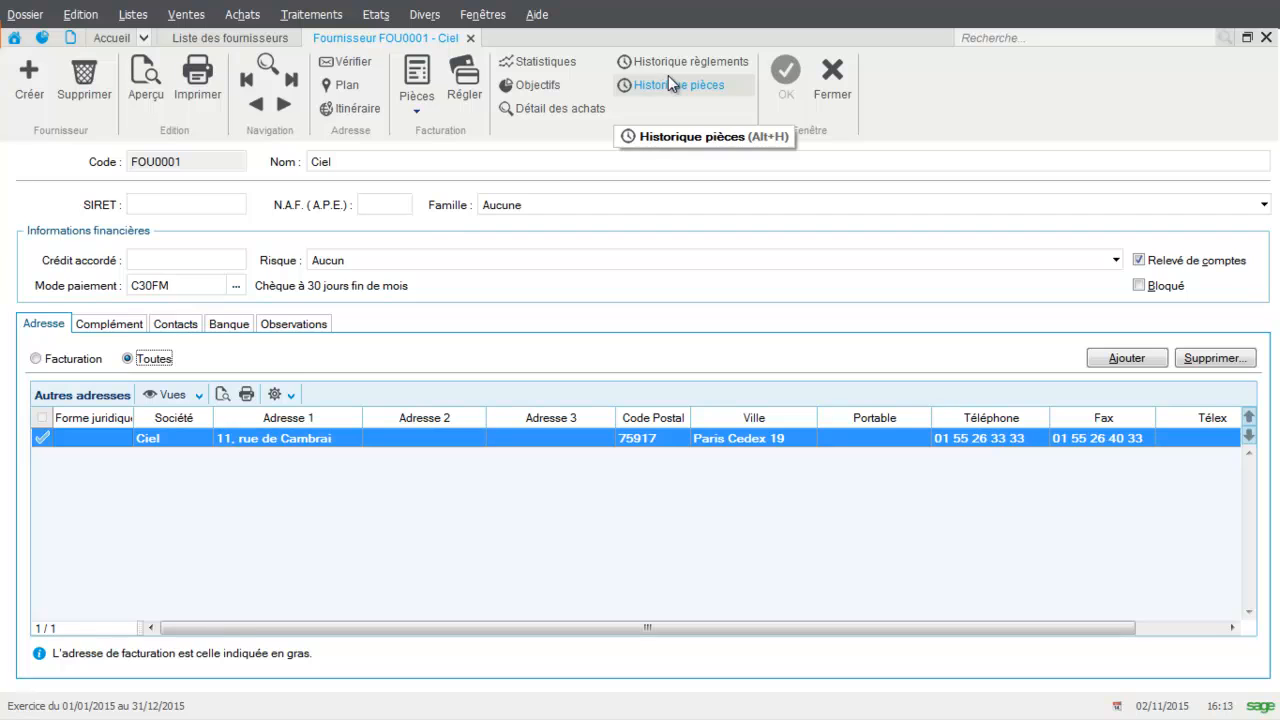
Consult the supplier and article statistics and the supplier's objectives, returning to the supplier record.
left_click(570, 66)
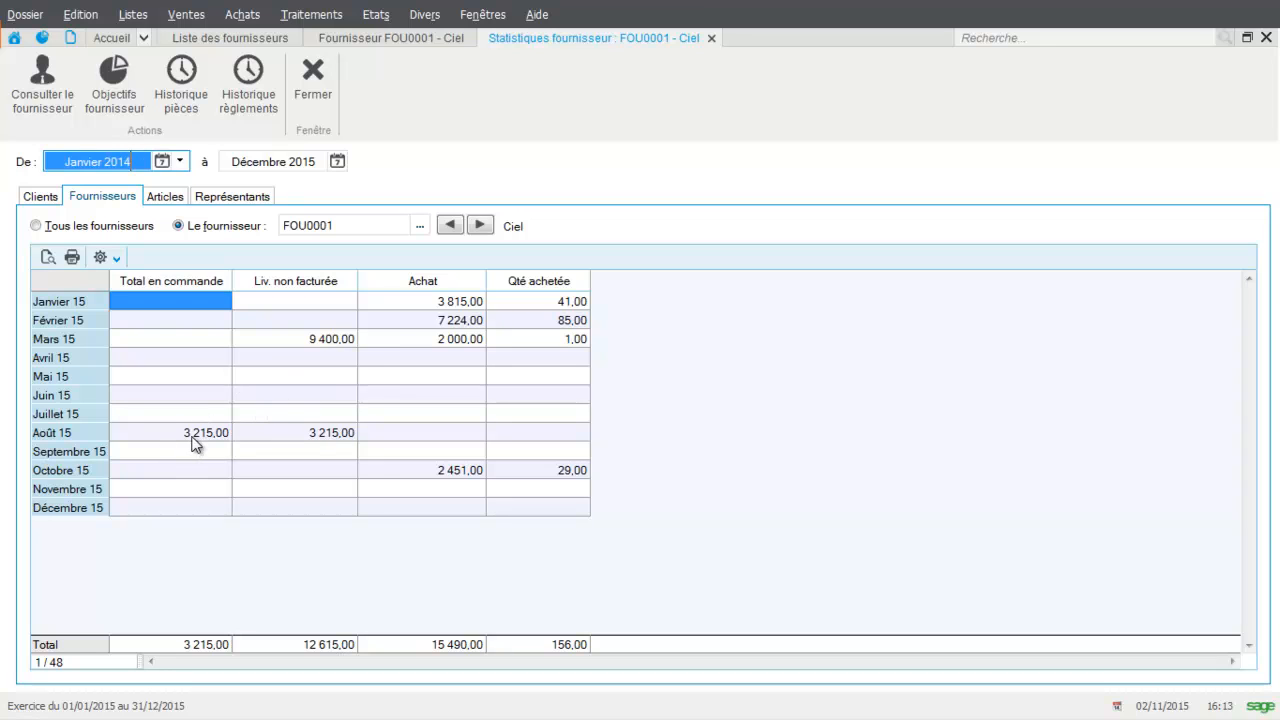
left_click(165, 197)
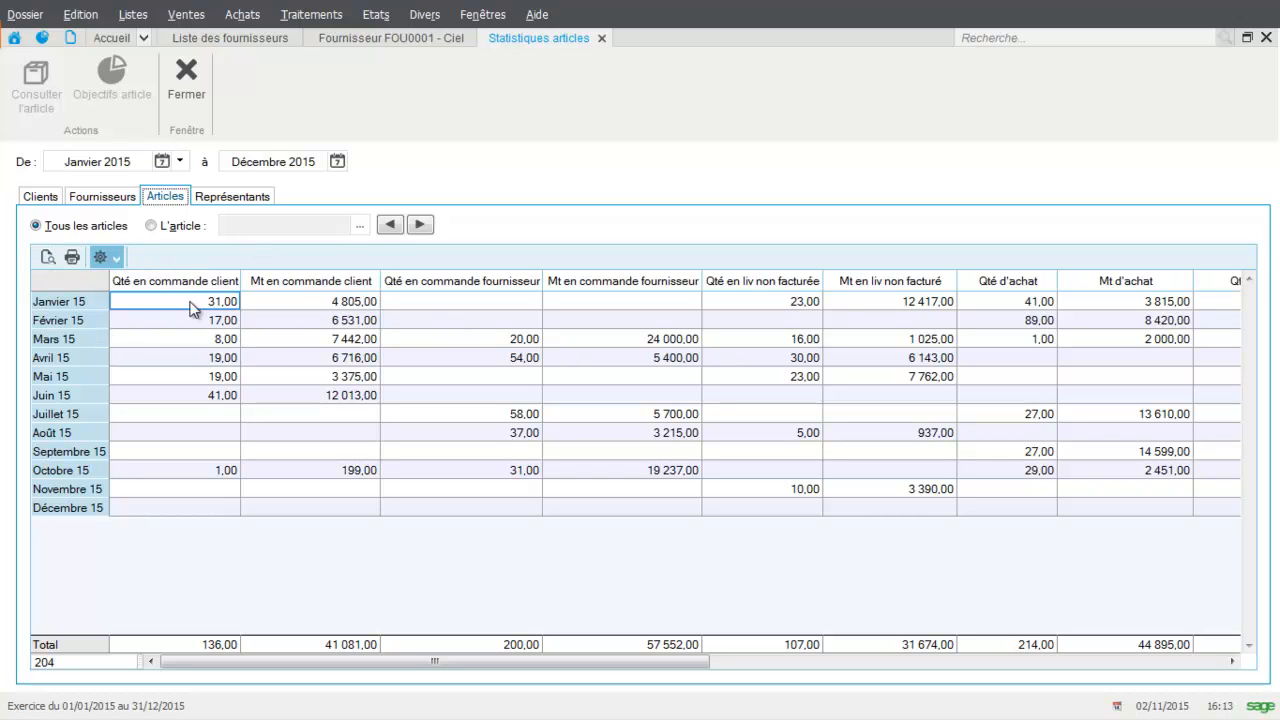
left_click(171, 83)
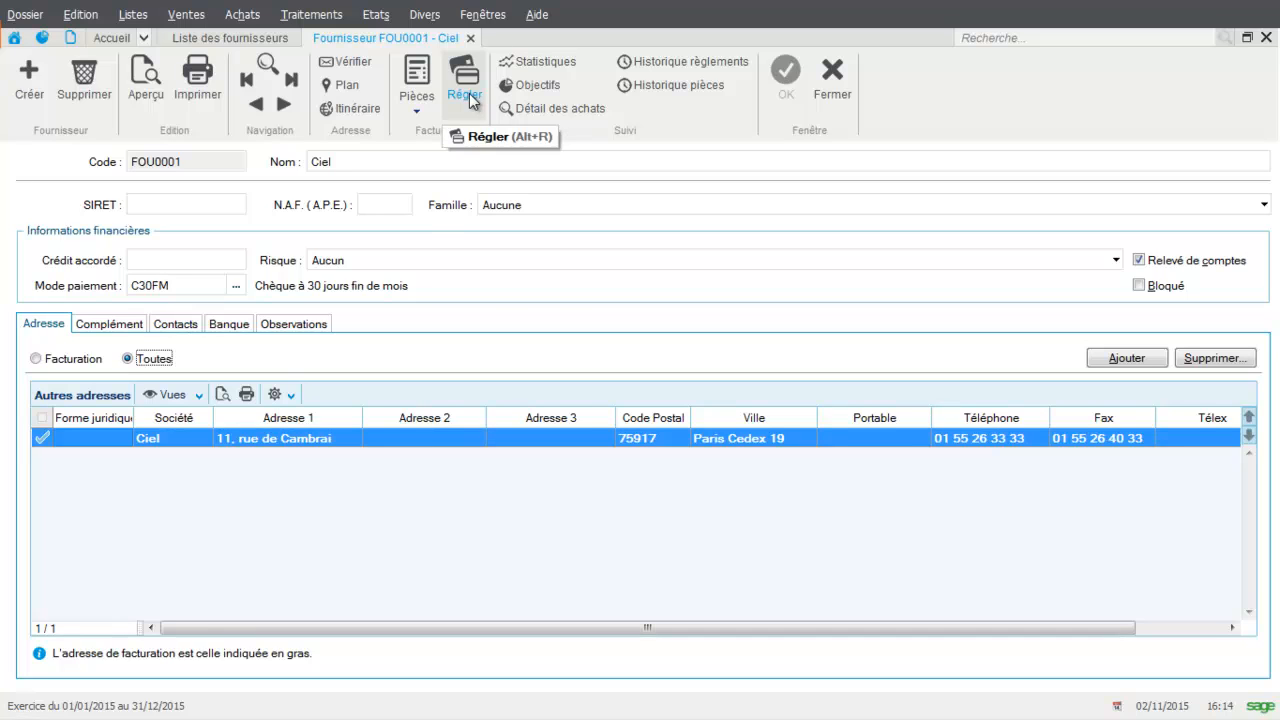
left_click(557, 92)
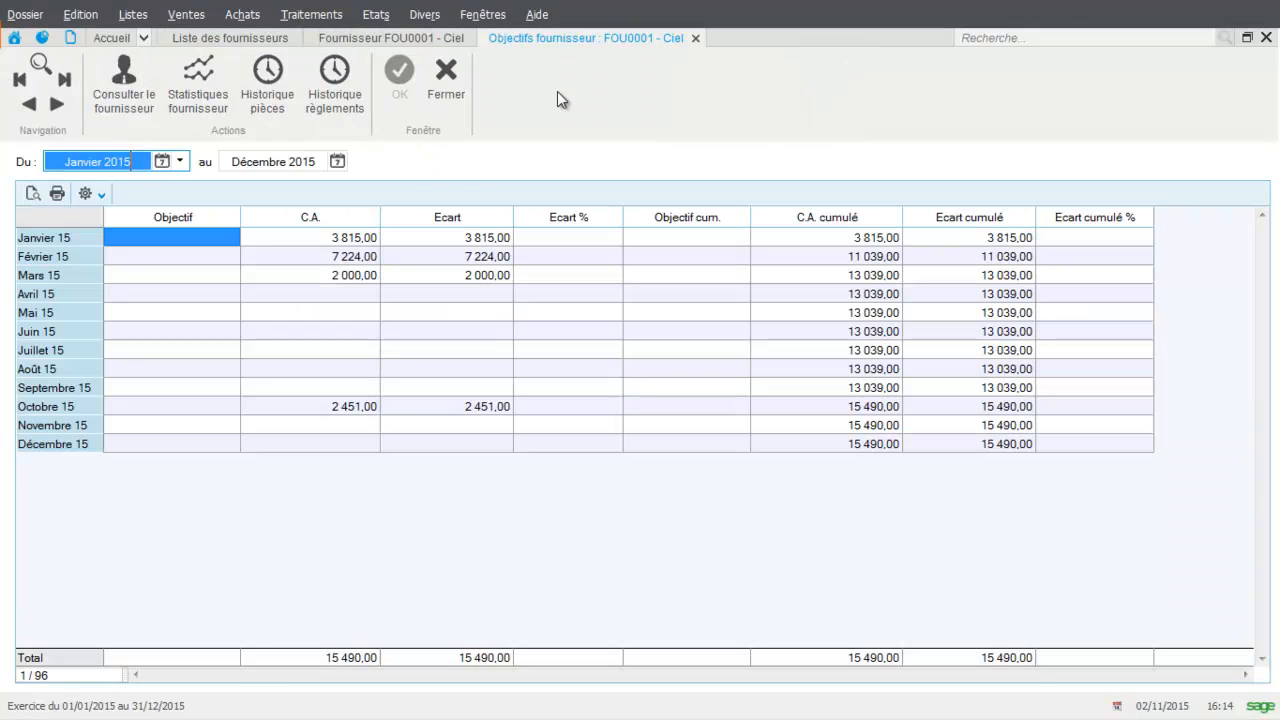
left_click(443, 98)
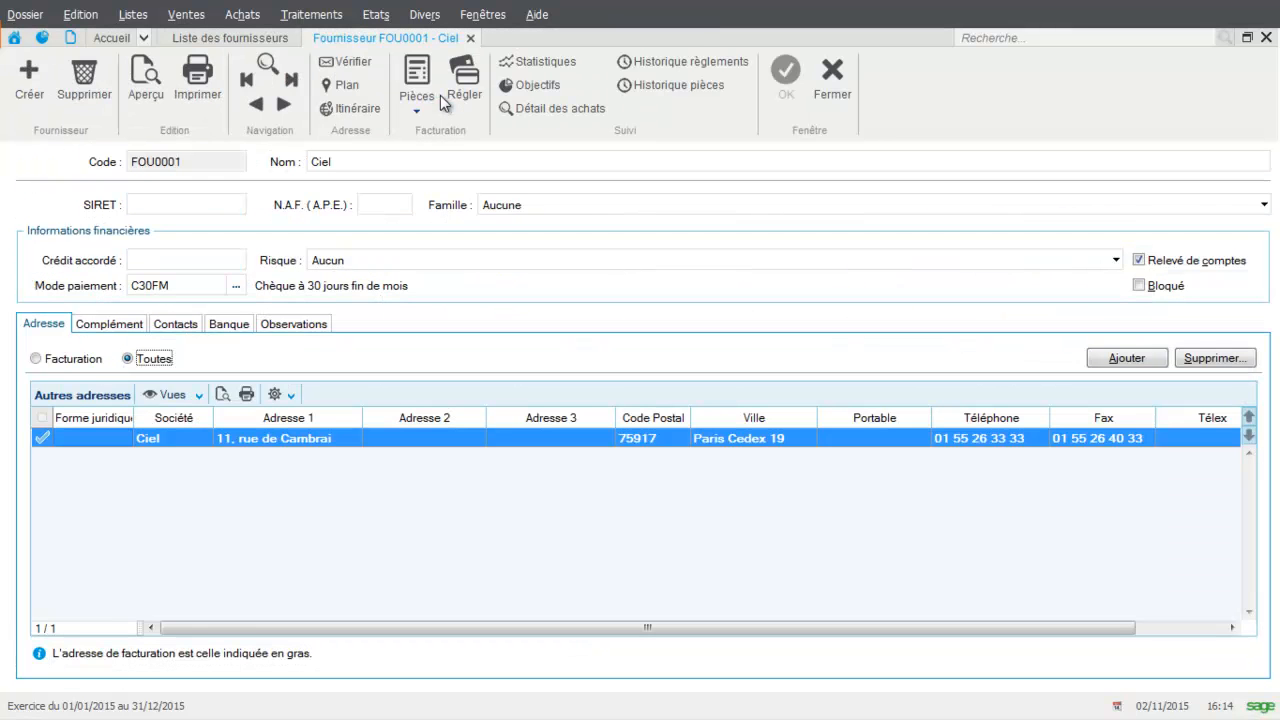